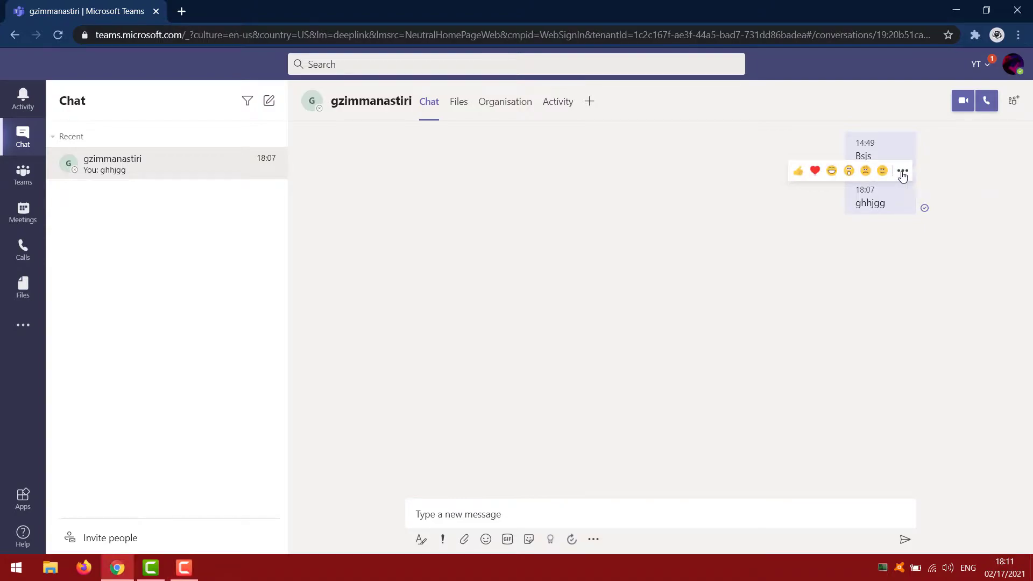
pyautogui.click(902, 172)
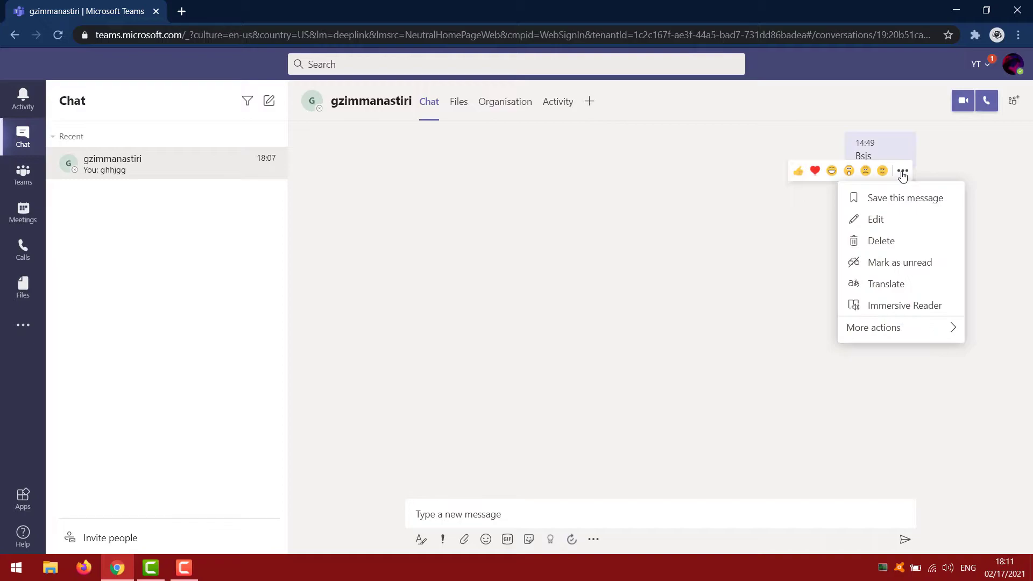
pyautogui.click(878, 242)
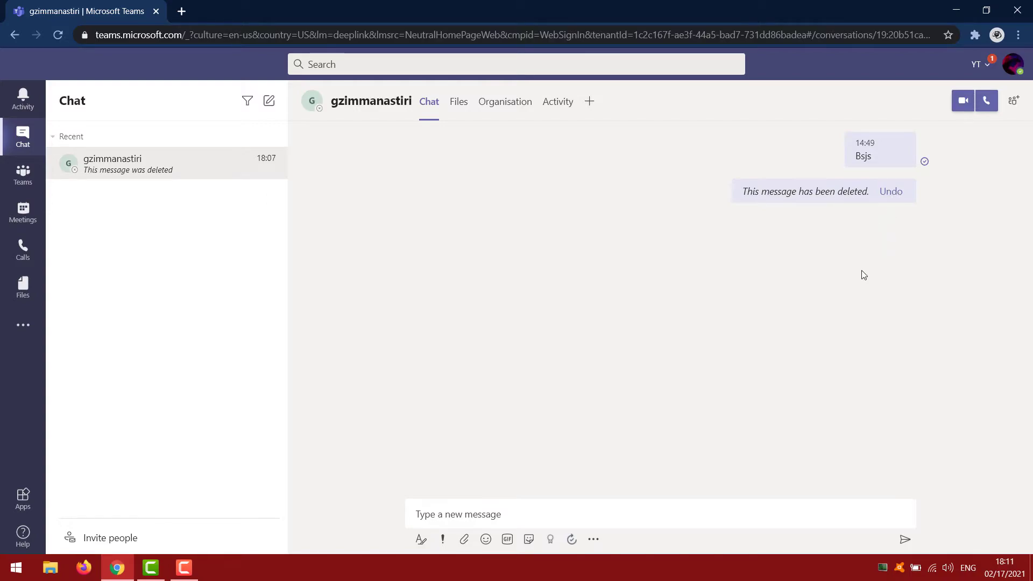
pyautogui.moveTo(883, 150)
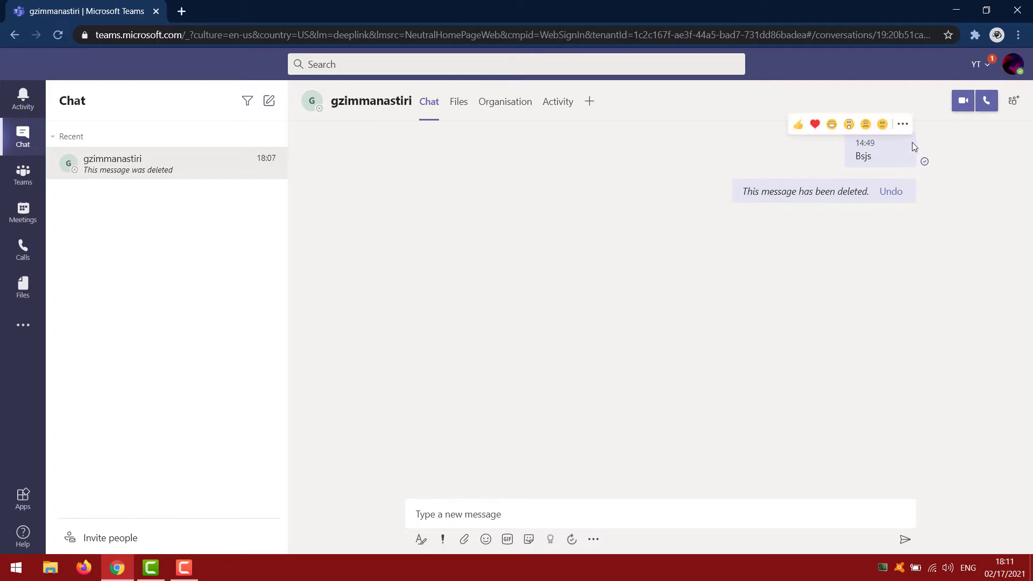
pyautogui.click(902, 124)
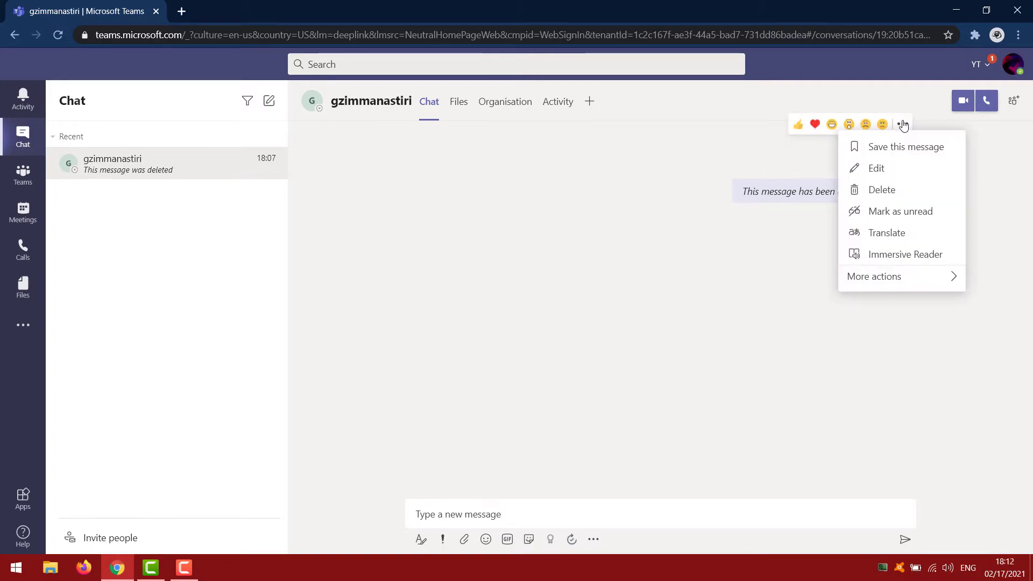
pyautogui.click(859, 192)
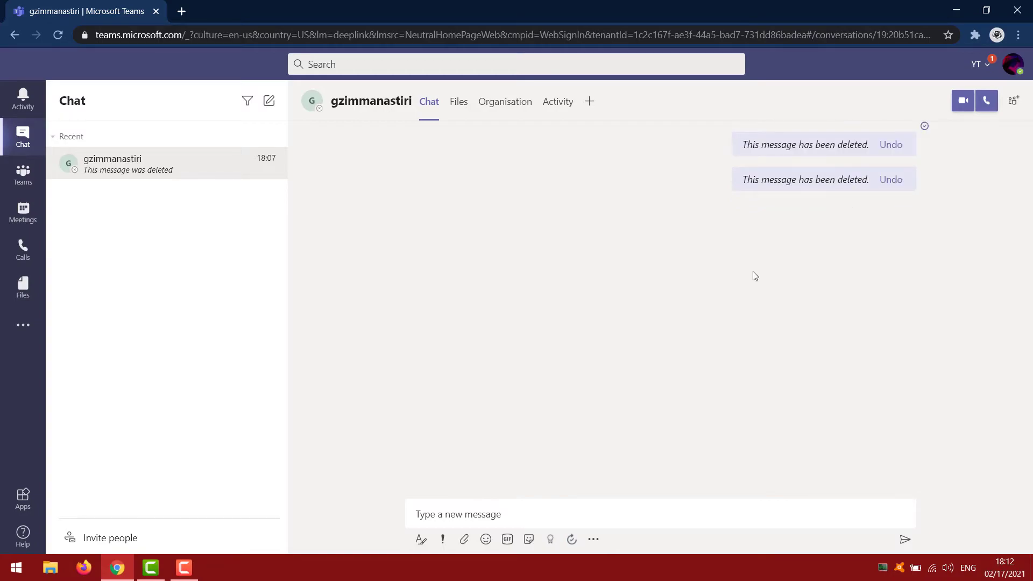